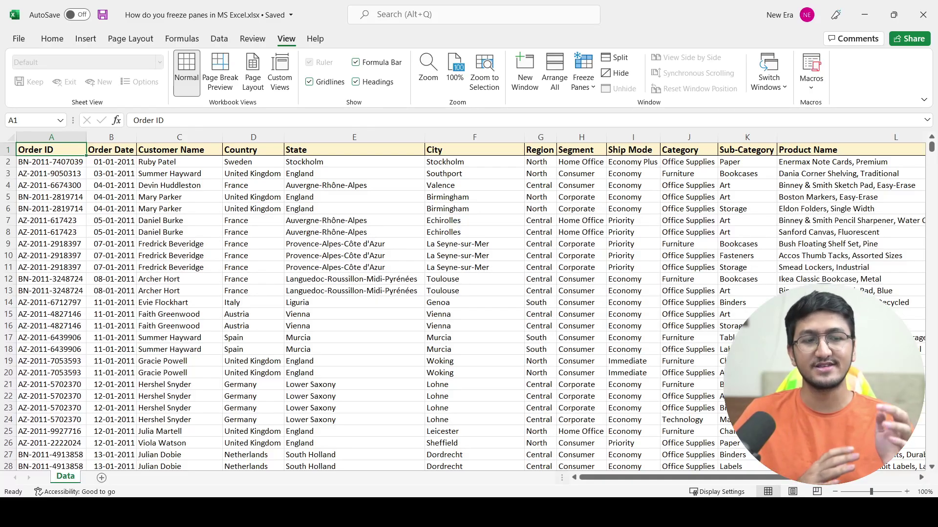
Examine how the header row and the Order ID column behave while moving through the rows and columns of the Data sheet
drag(741, 476, 722, 484)
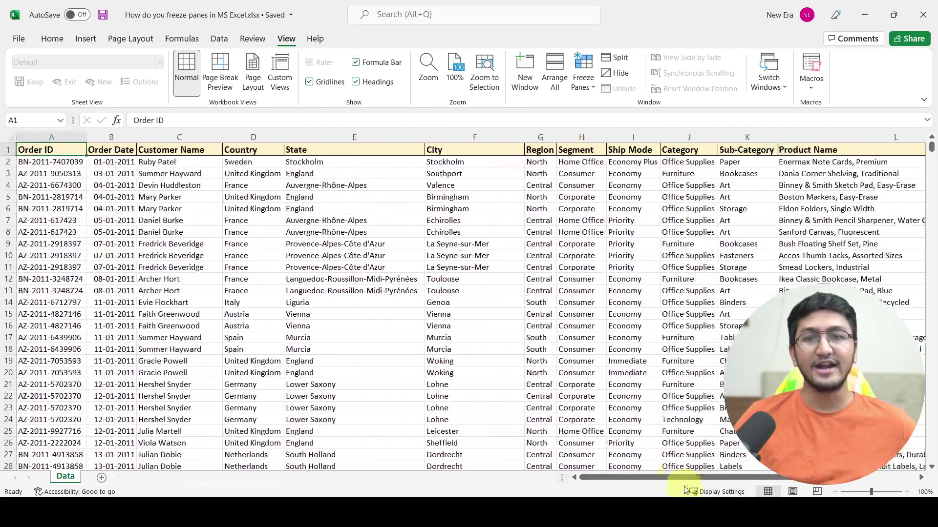
scroll(432, 266, down, 8)
scroll(431, 266, down, 1)
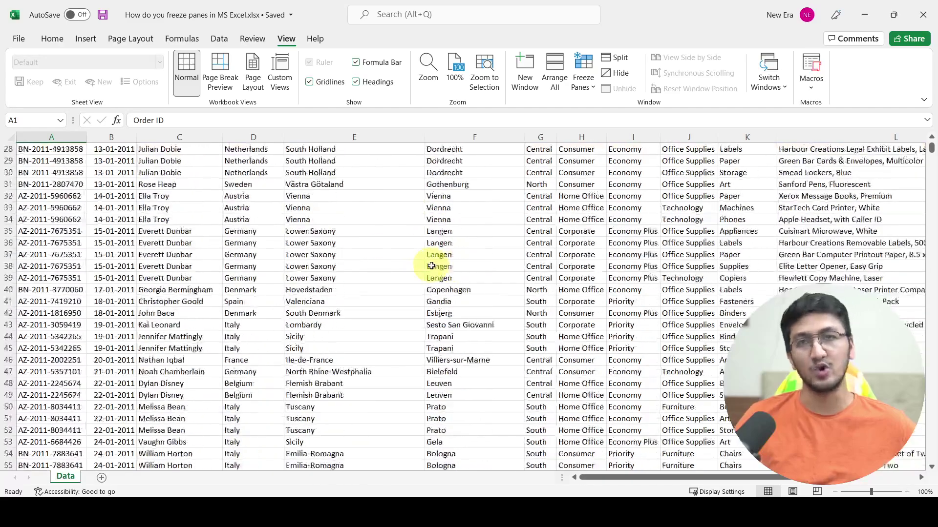
scroll(432, 266, up, 9)
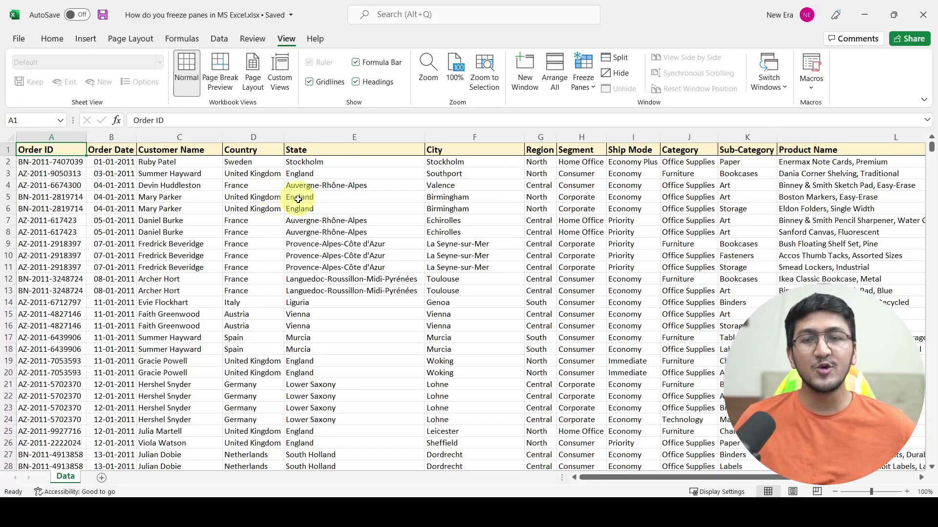
scroll(344, 240, down, 7)
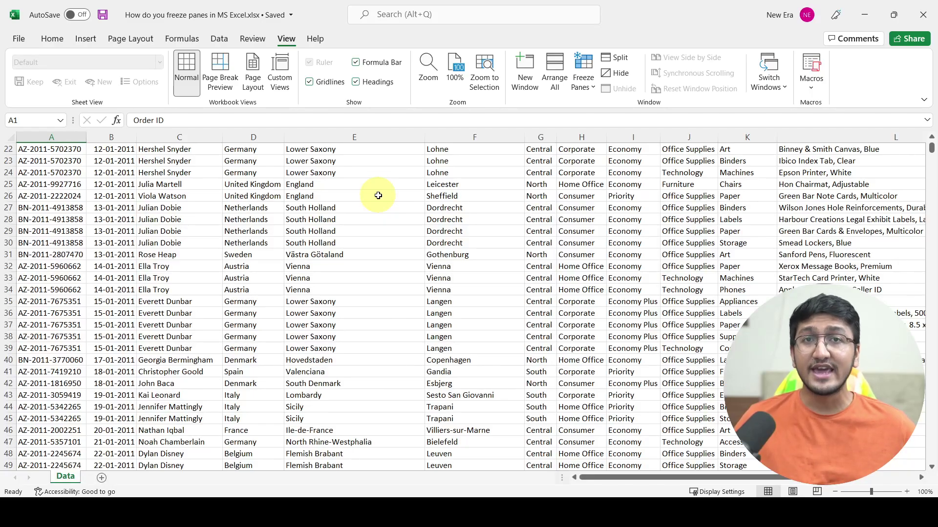
scroll(378, 195, up, 7)
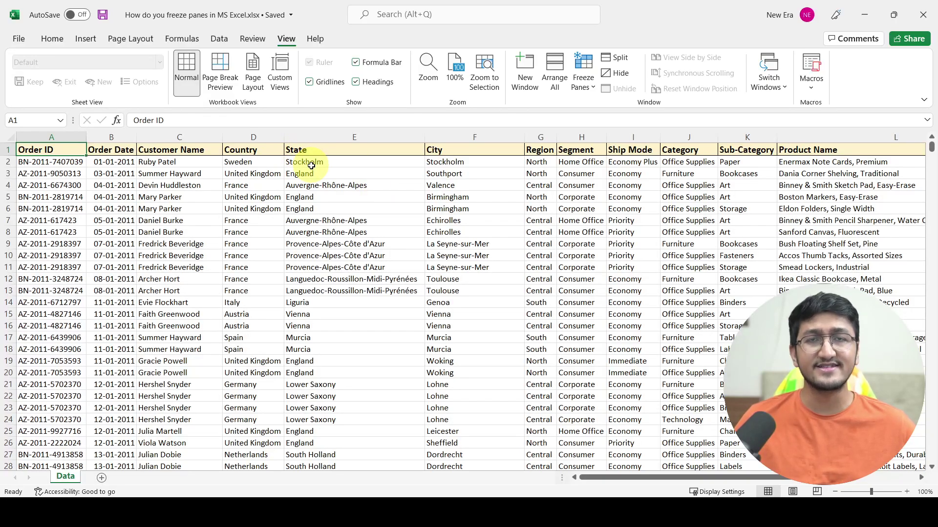
scroll(342, 210, down, 6)
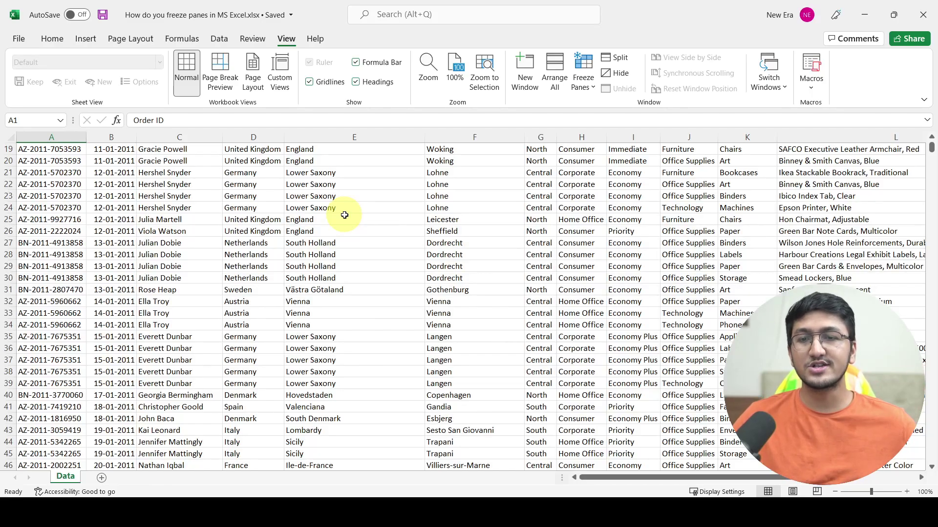
scroll(344, 215, up, 6)
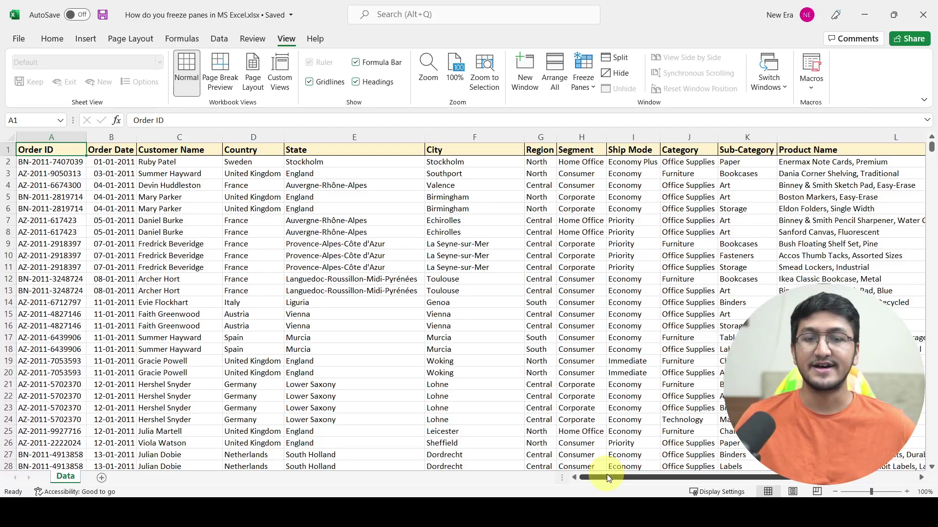
drag(607, 474, 687, 474)
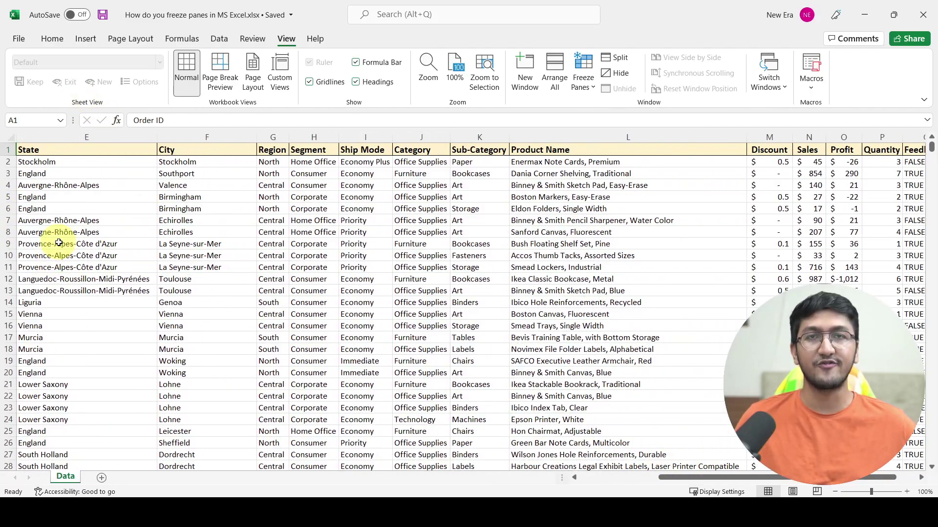
click(589, 480)
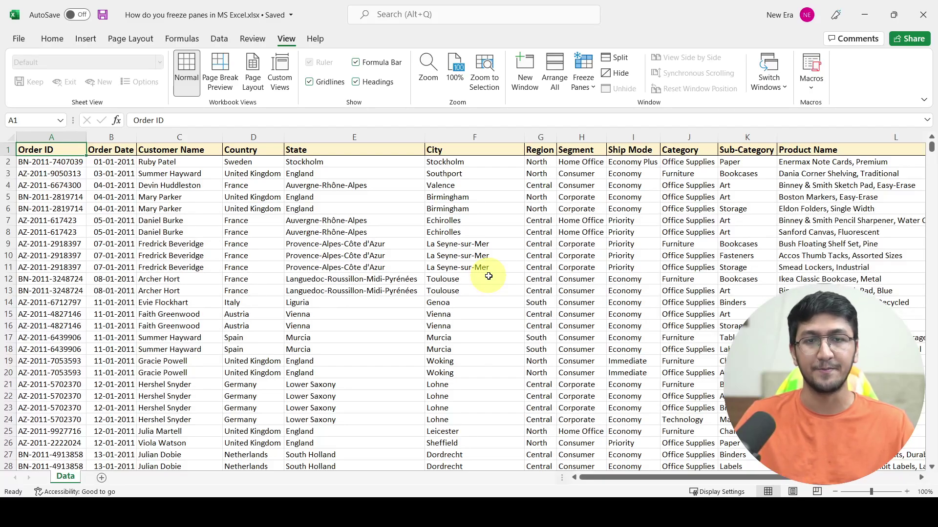
Freeze the top row of the Data sheet and check the header row against records further down
click(580, 89)
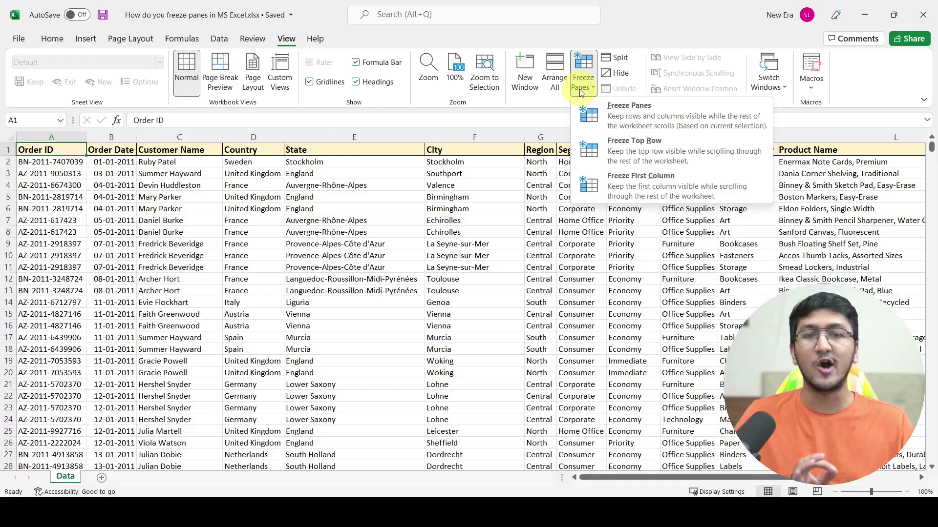
click(591, 156)
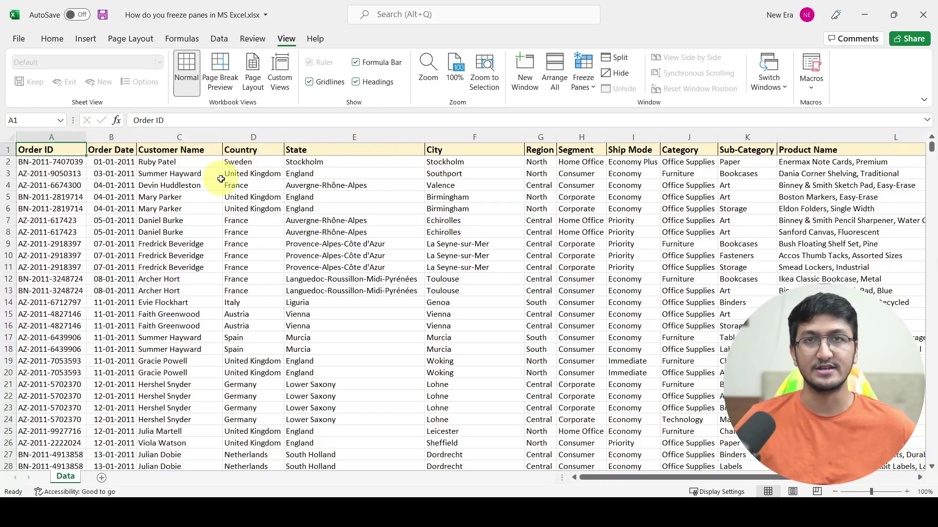
scroll(281, 202, down, 8)
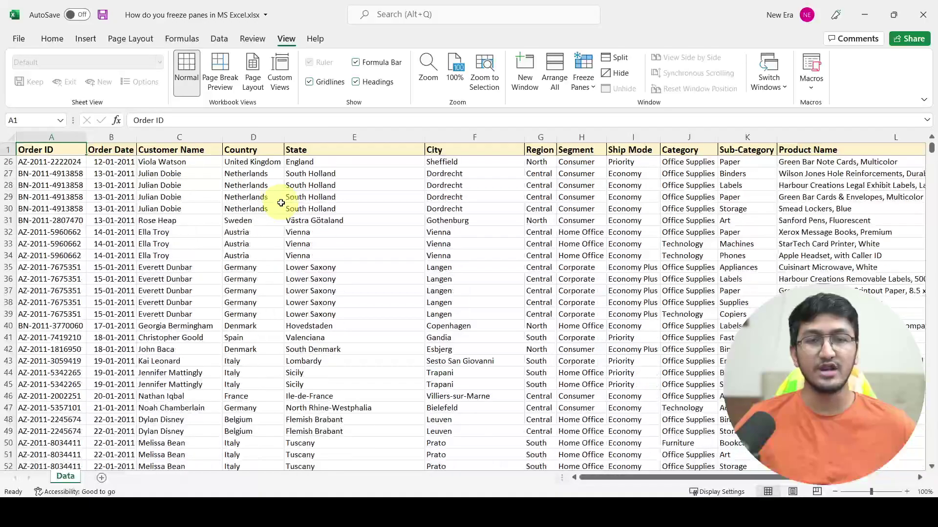
scroll(280, 203, down, 3)
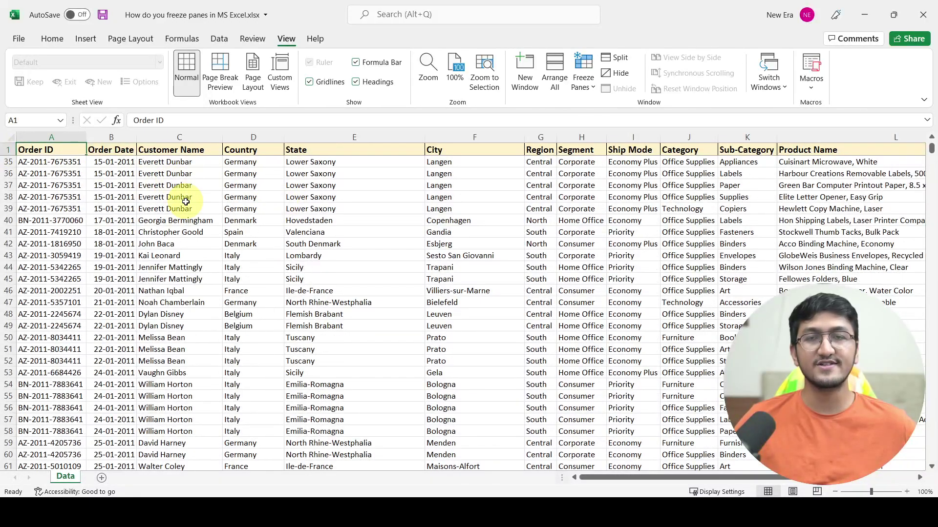
scroll(185, 201, down, 6)
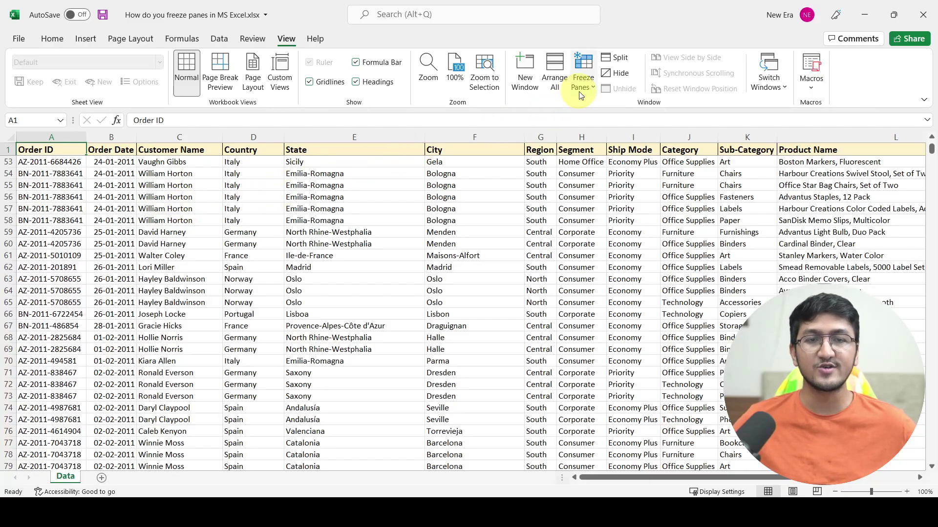
Unfreeze the panes to release the header row and check how it scrolls with the records
click(582, 76)
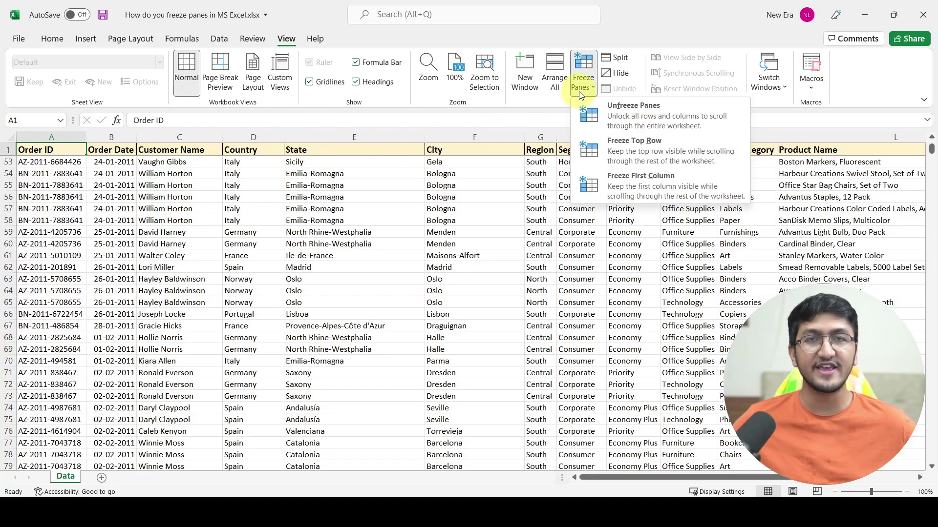
click(620, 105)
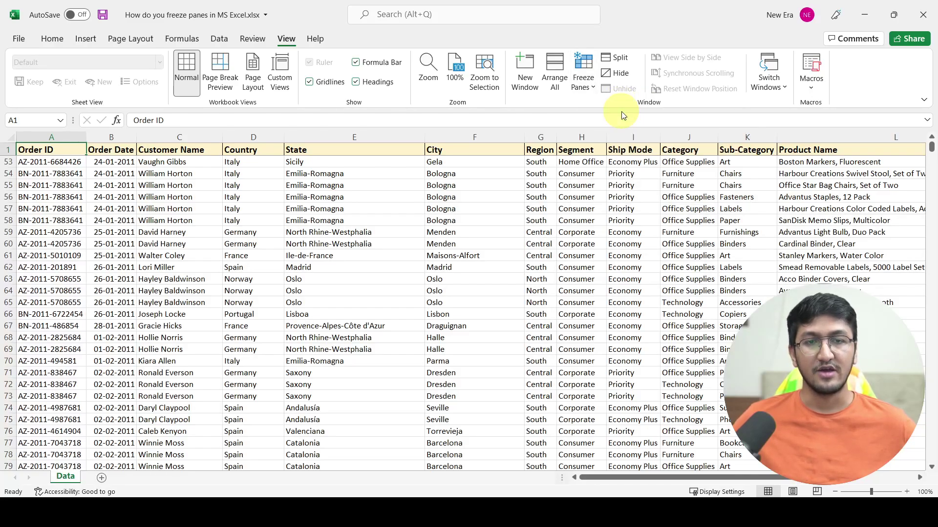
scroll(356, 240, down, 6)
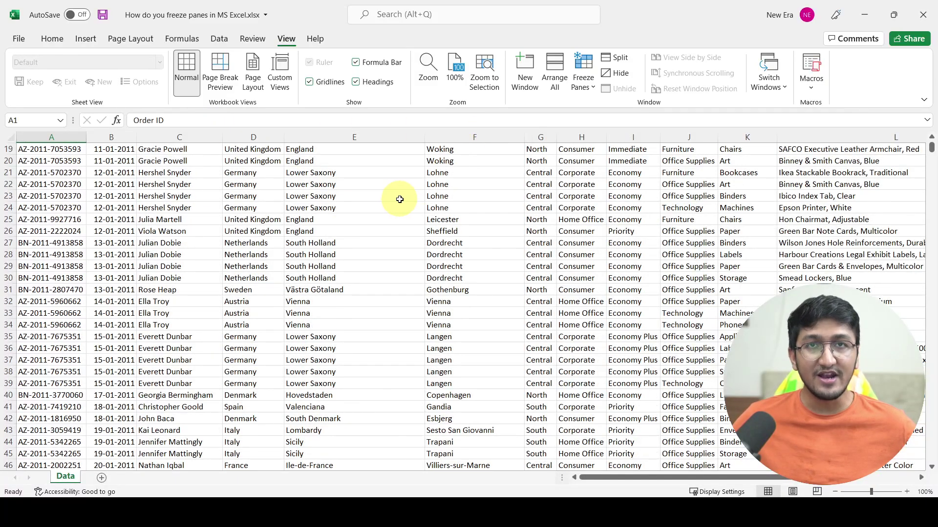
scroll(399, 200, up, 3)
scroll(342, 196, up, 3)
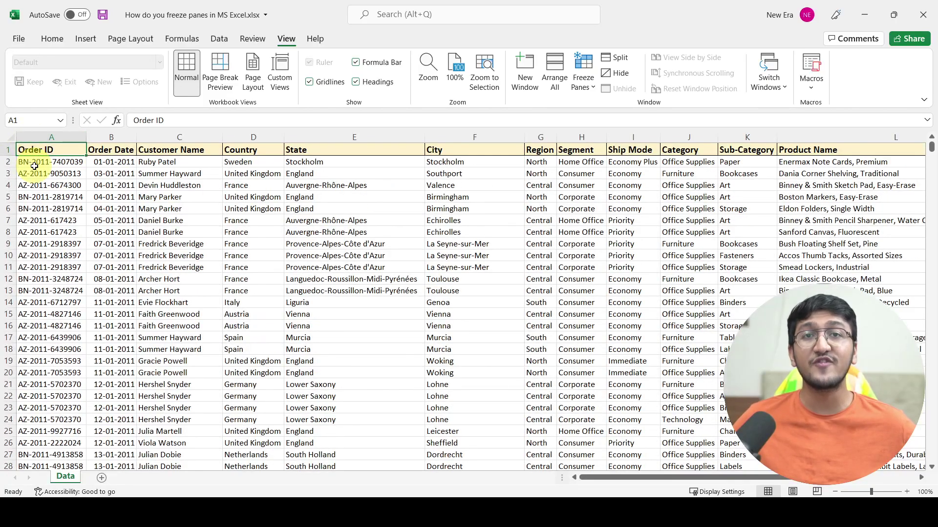
Freeze the first column, Order ID, and check it against the columns at the far end of the table
click(584, 86)
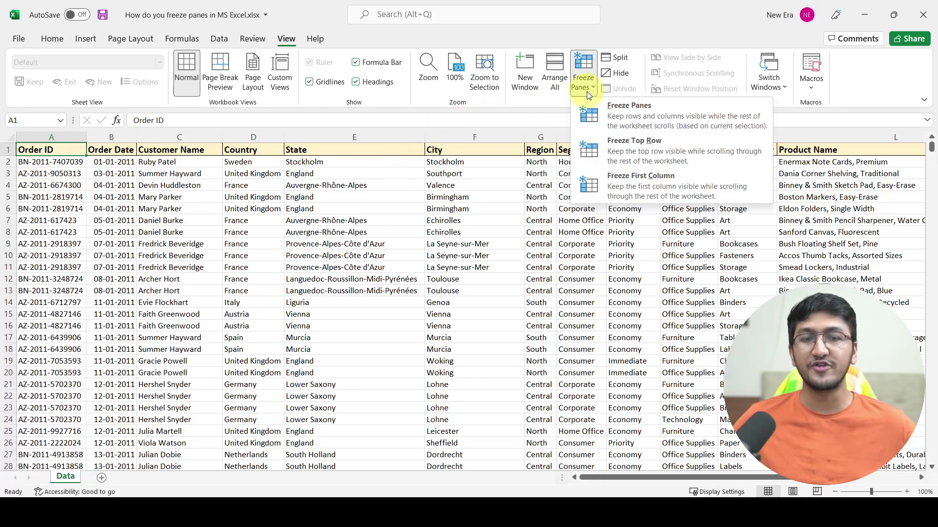
click(613, 177)
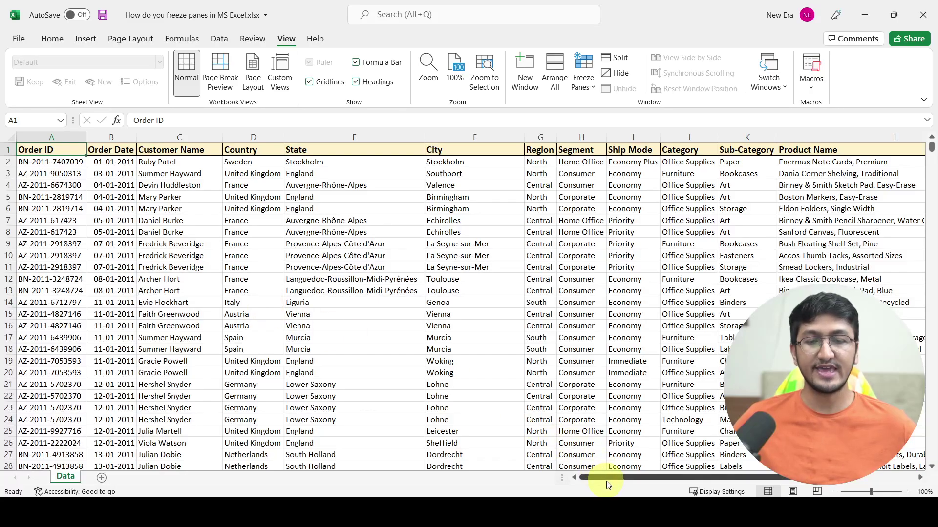
drag(603, 481, 726, 490)
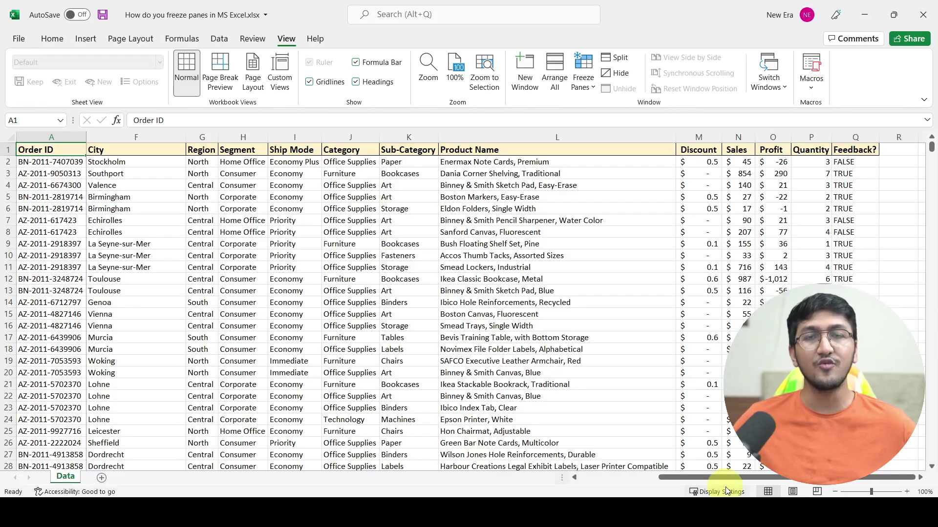
click(649, 478)
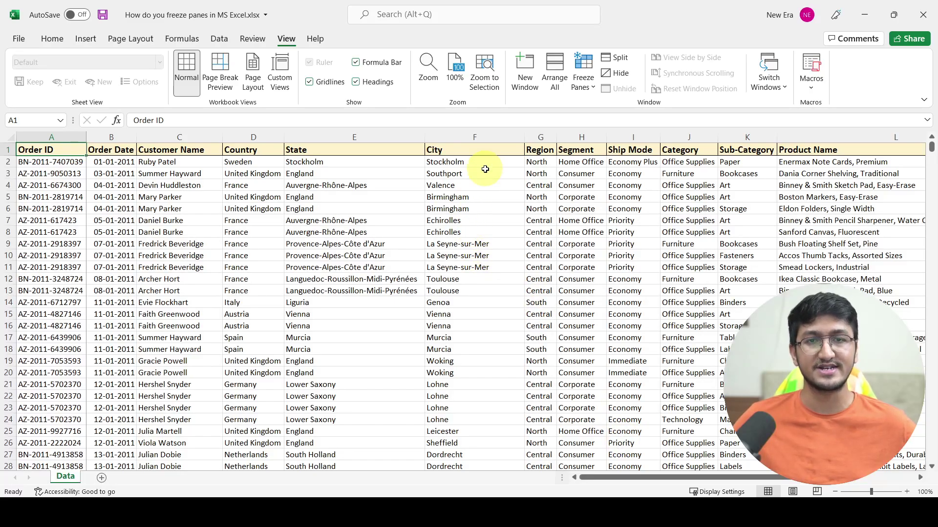
Unfreeze the Order ID column and freeze panes at cell B2, locking row 1 and column A together
click(583, 81)
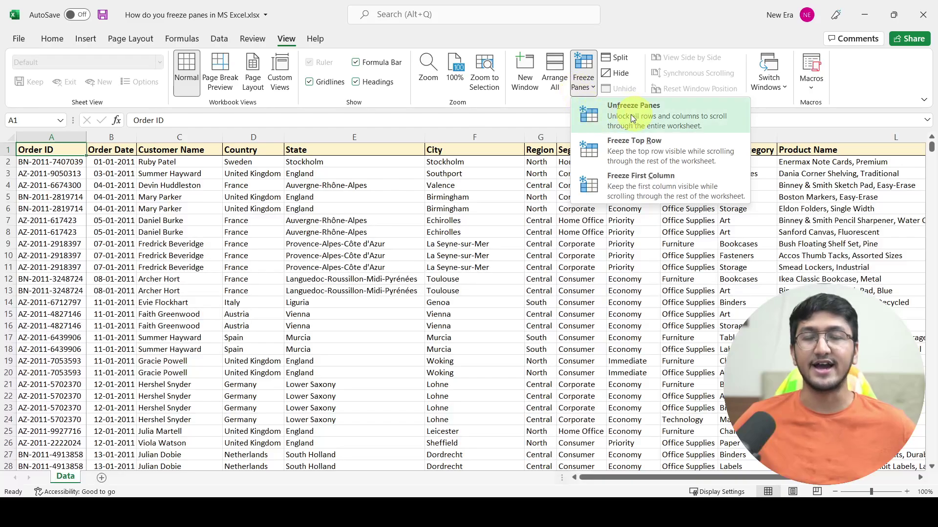
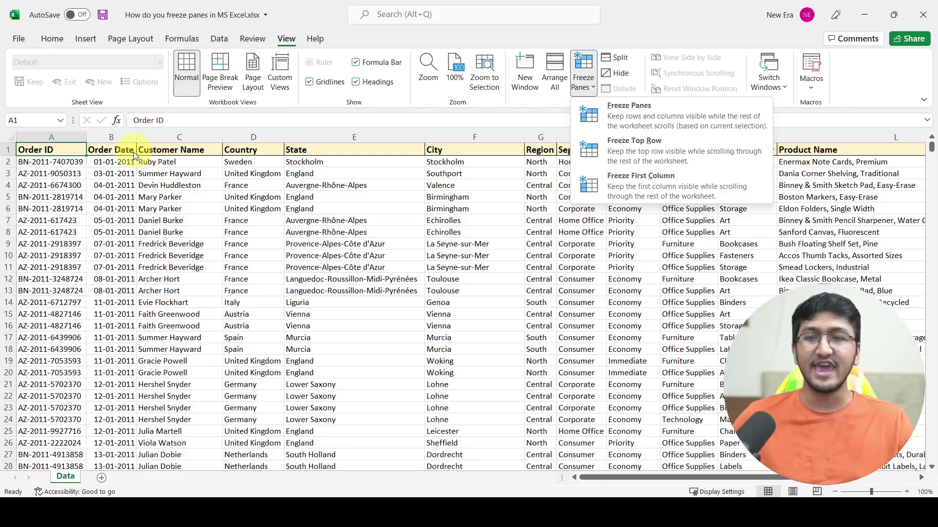
click(113, 166)
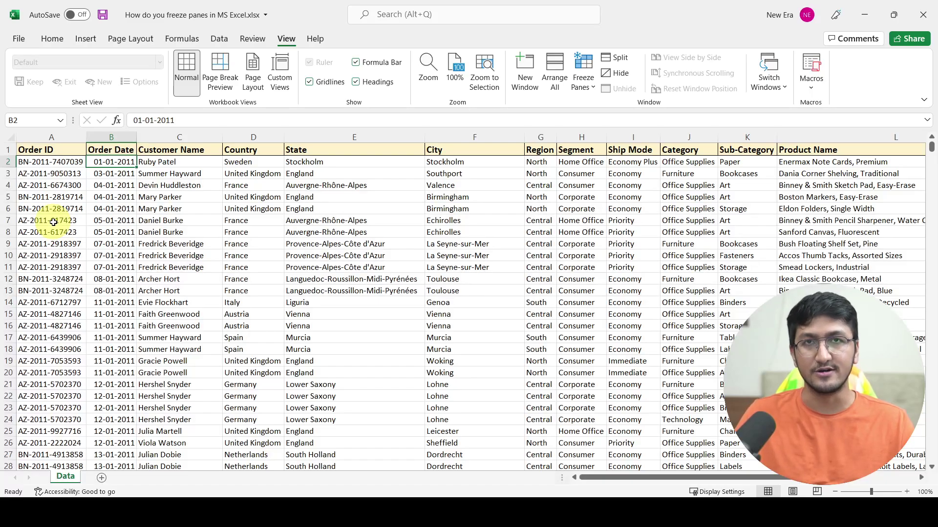
click(582, 86)
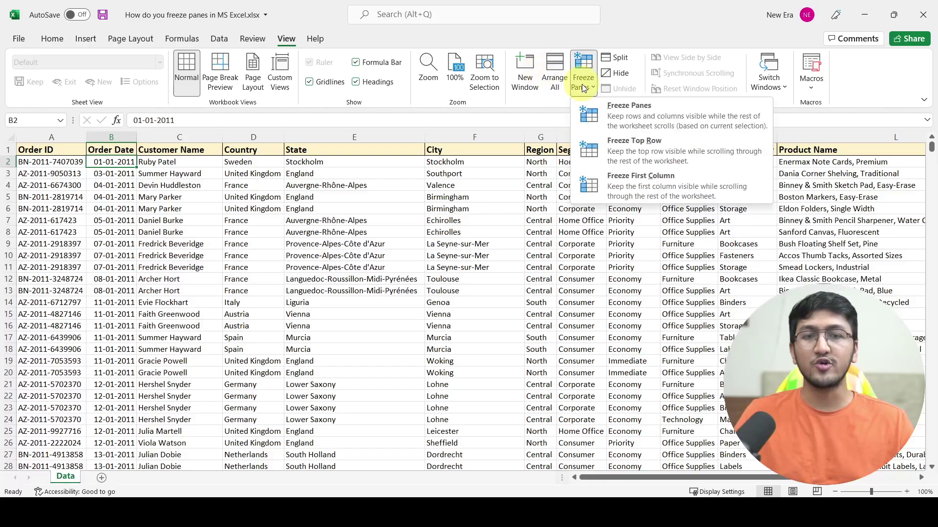
click(622, 111)
scroll(237, 280, down, 6)
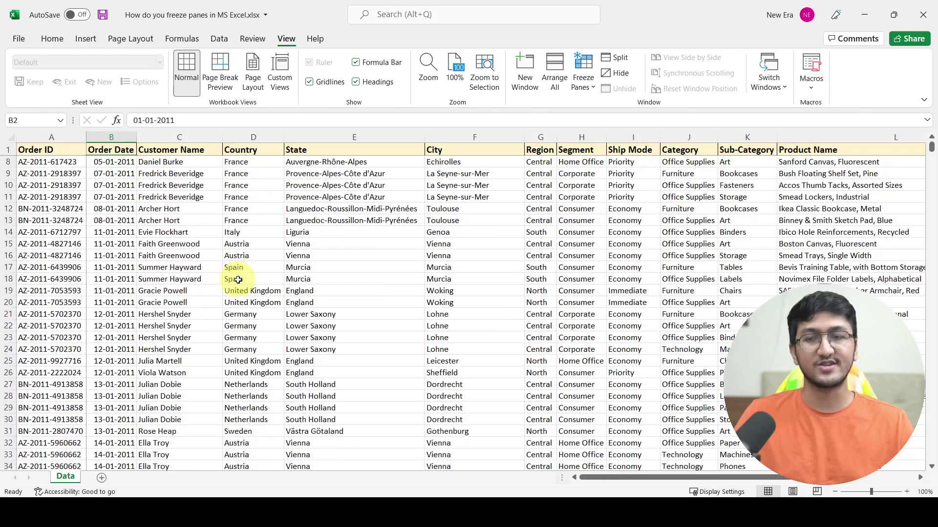
scroll(238, 280, down, 2)
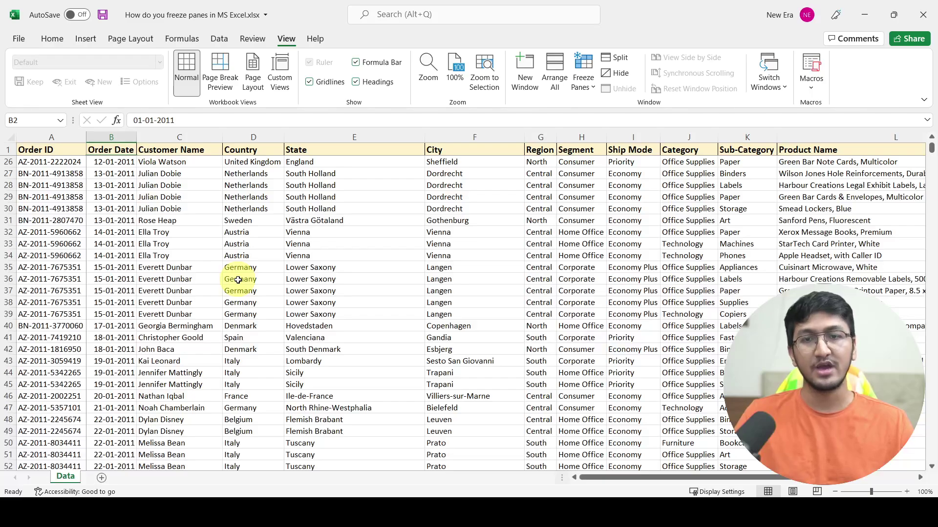
scroll(238, 279, right, 6)
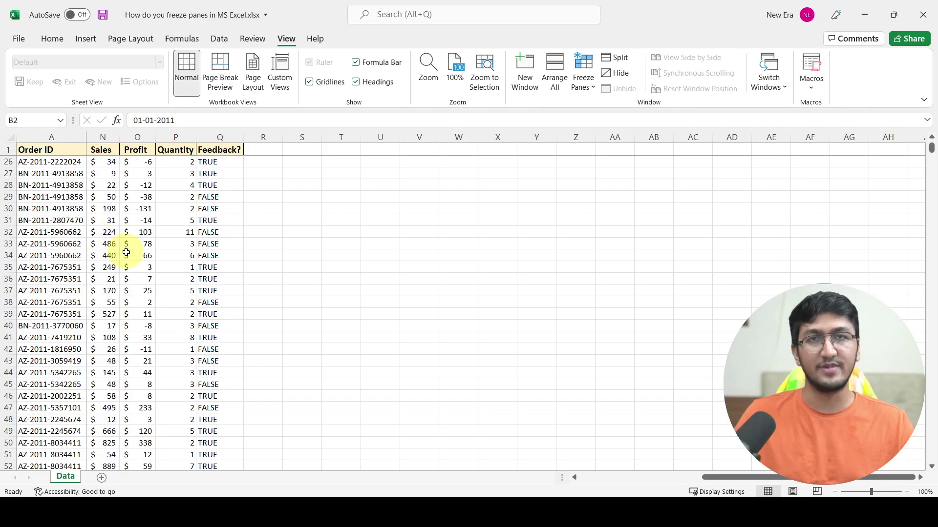
scroll(126, 253, left, 6)
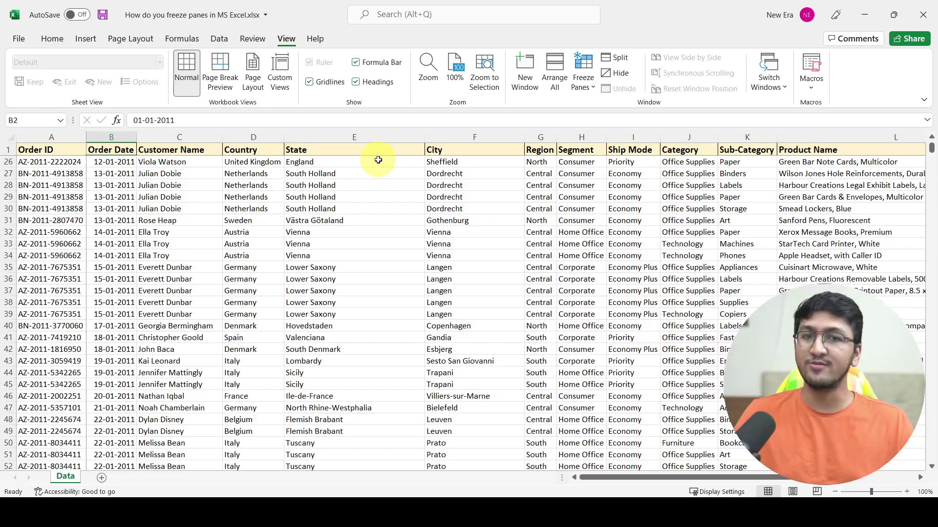
Unfreeze the current panes and freeze them at cell D4, locking rows 1 to 3 and columns A to C
click(582, 77)
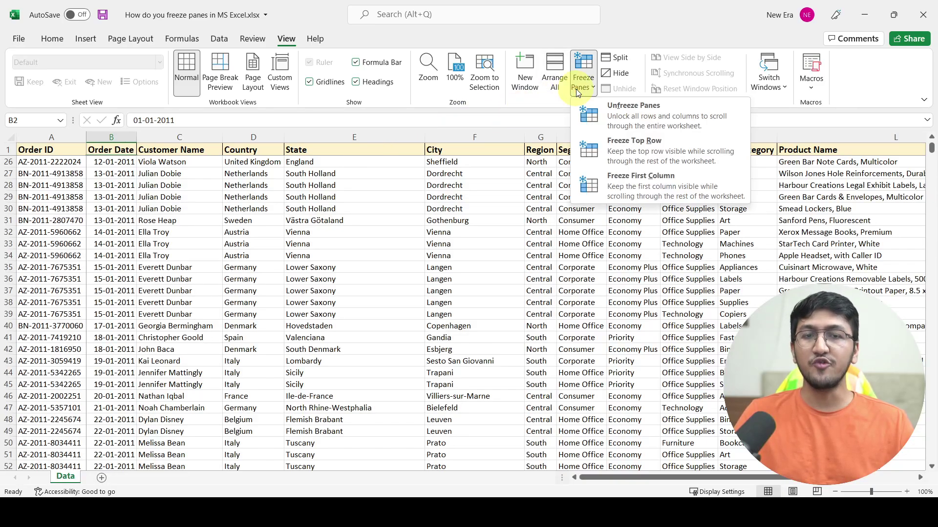
click(634, 115)
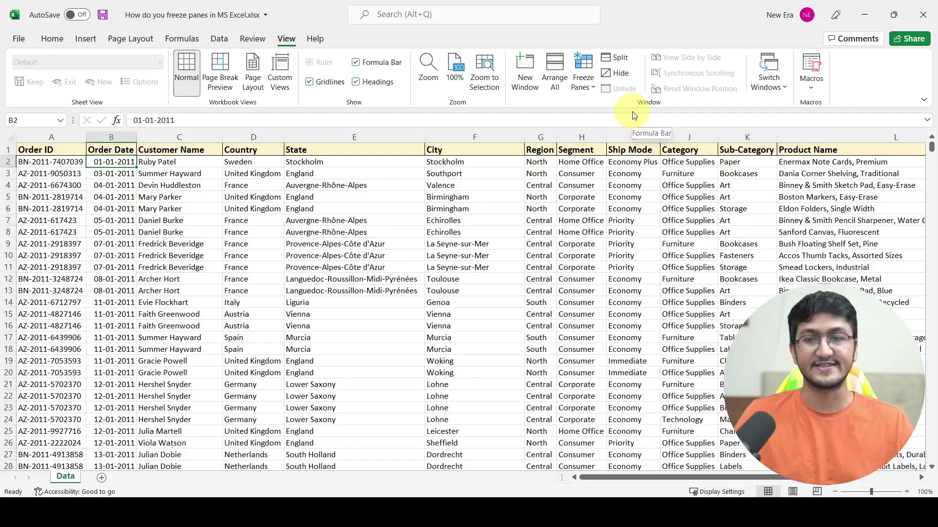
click(240, 187)
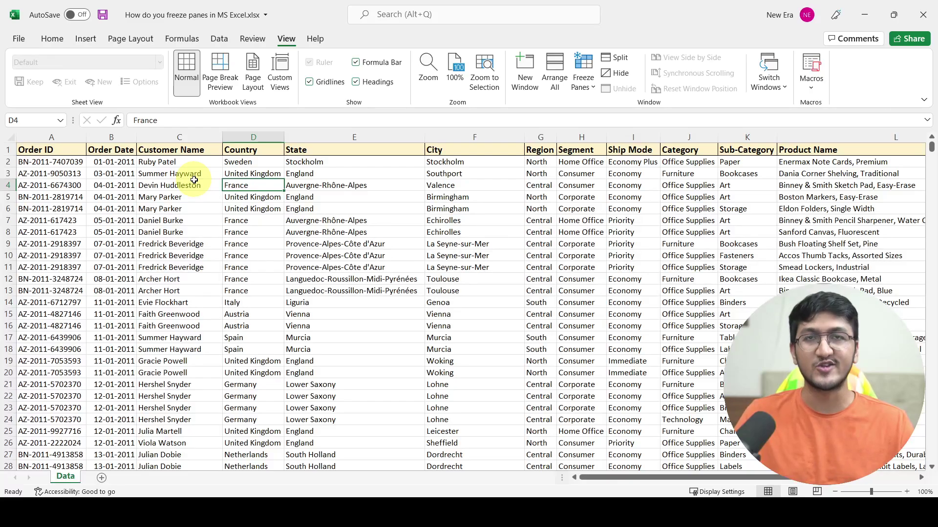
click(579, 84)
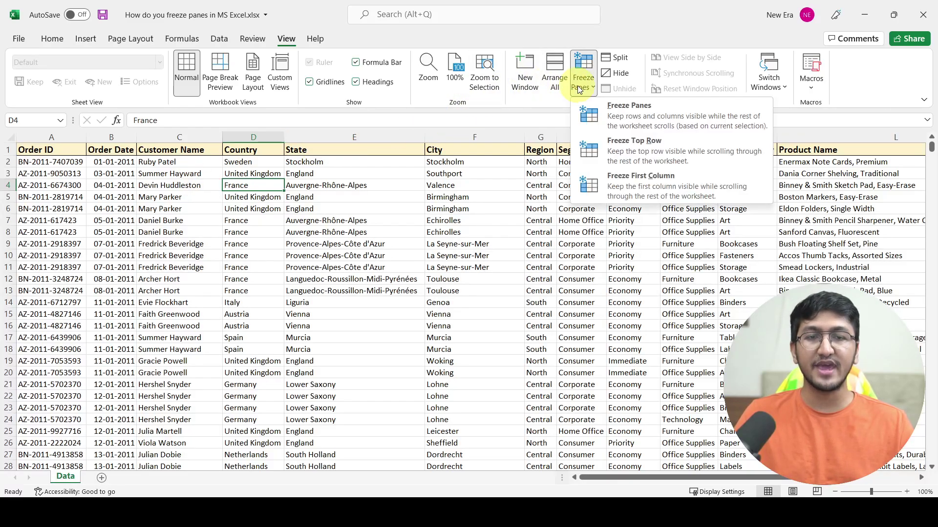
click(617, 116)
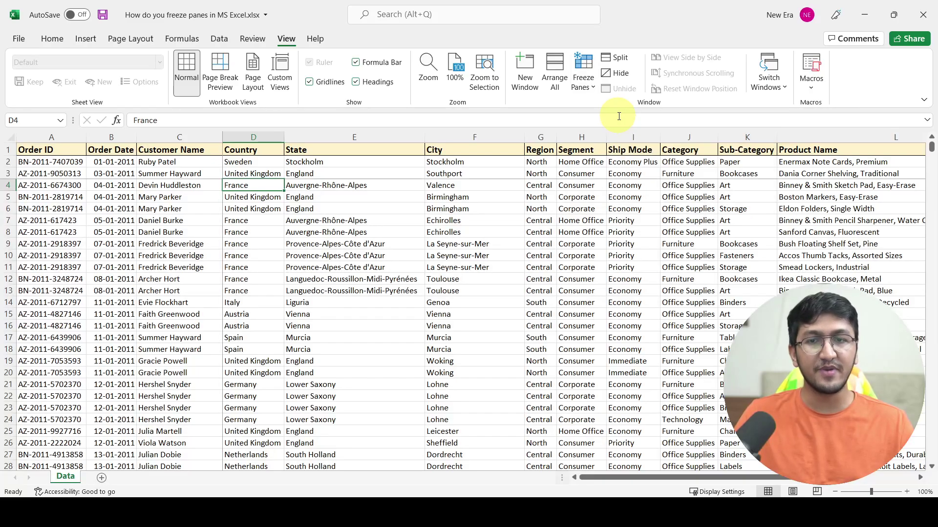
scroll(545, 270, down, 5)
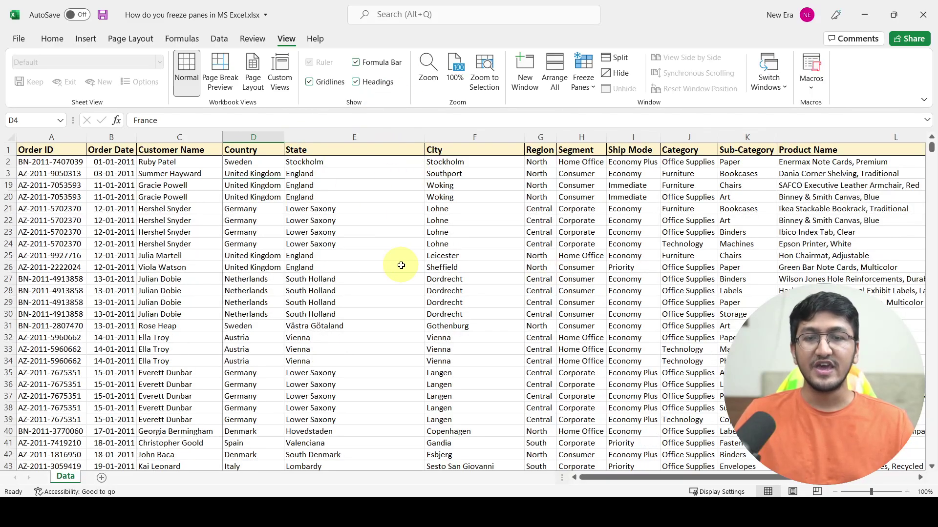
scroll(401, 265, right, 6)
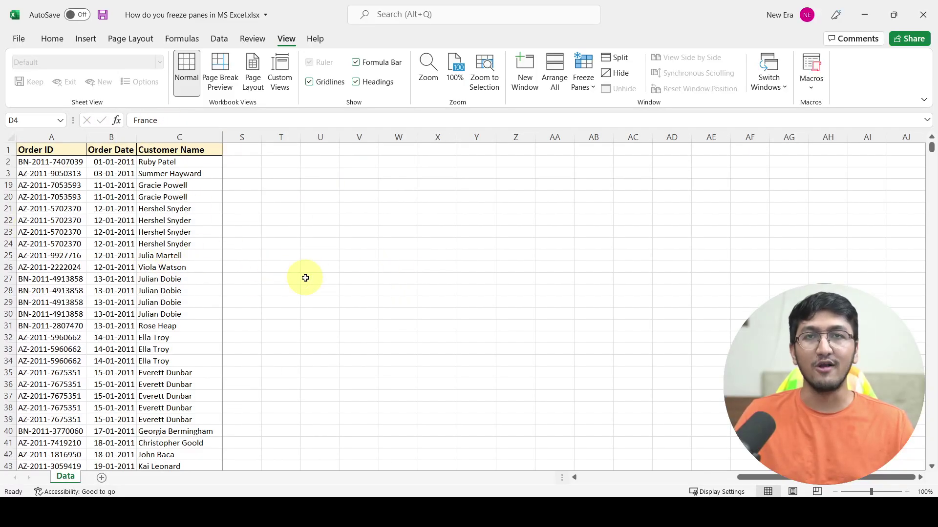
scroll(305, 278, left, 4)
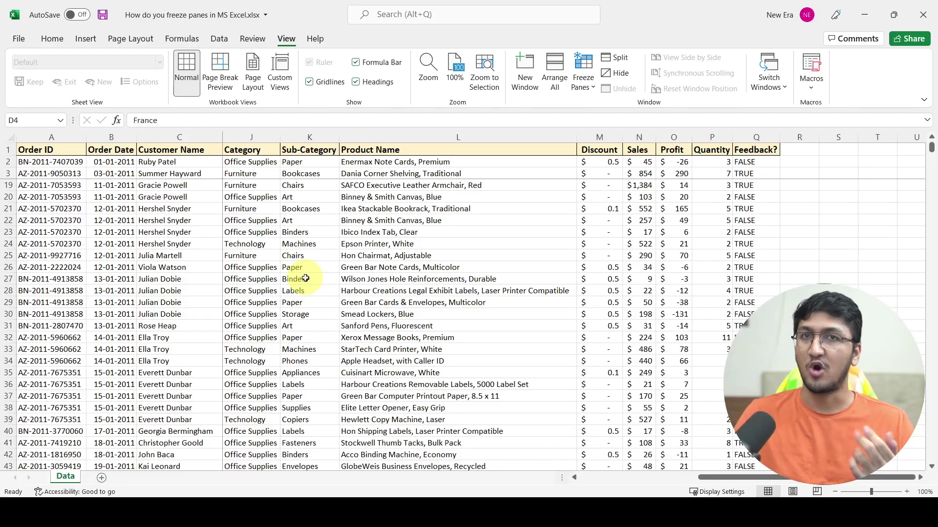
Unfreeze the locked rows 1 to 3 and columns A to C on the Data sheet
click(582, 78)
click(630, 117)
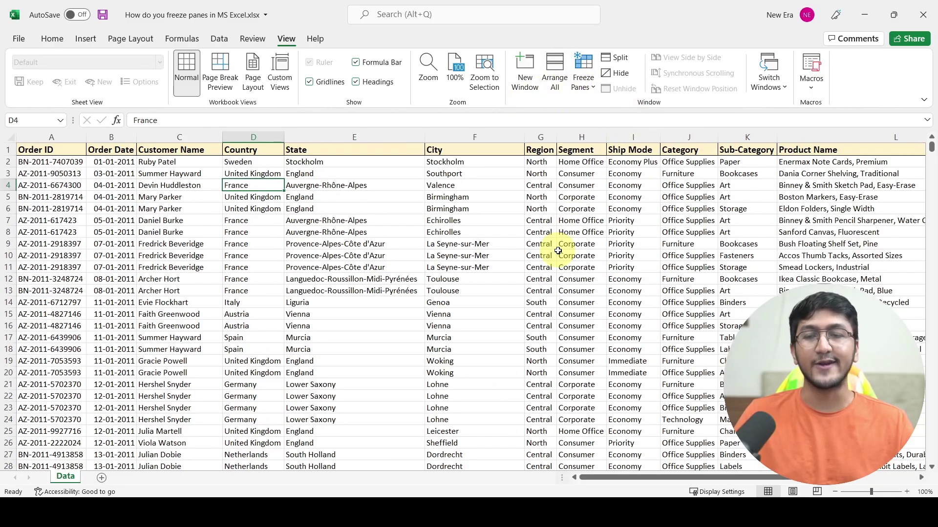